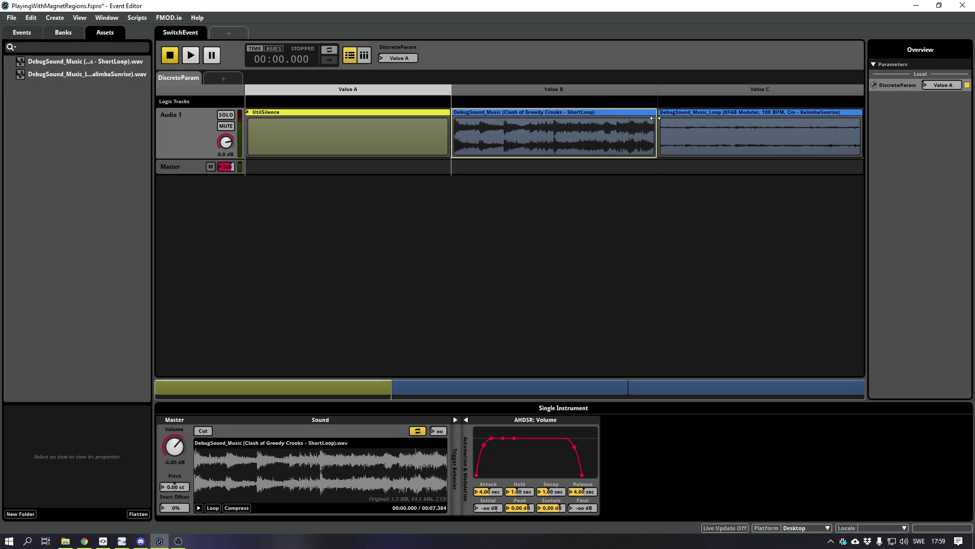
# Inspect the nested UtilSilence event under Value A, then return to SwitchEvent's DiscreteParam sheet.
pyautogui.click(277, 121)
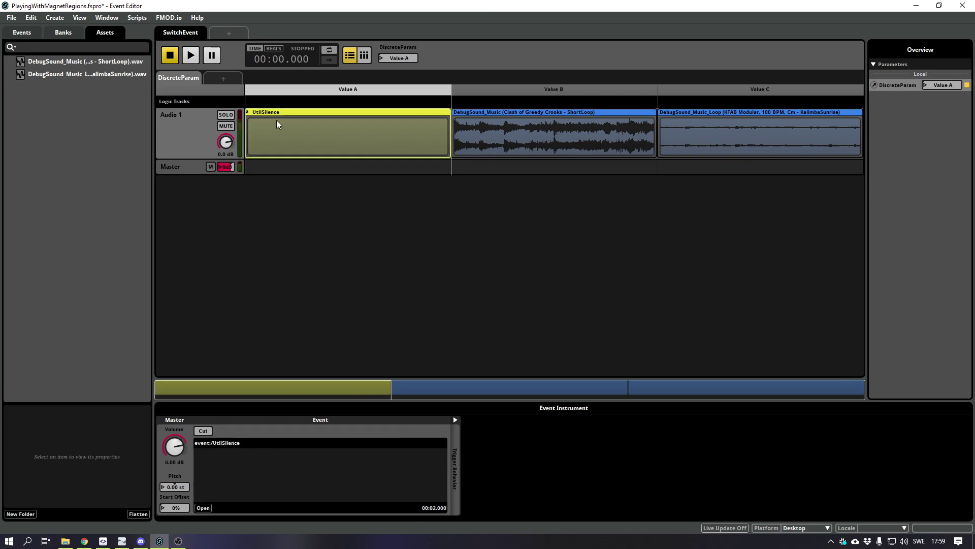
pyautogui.doubleClick(297, 140)
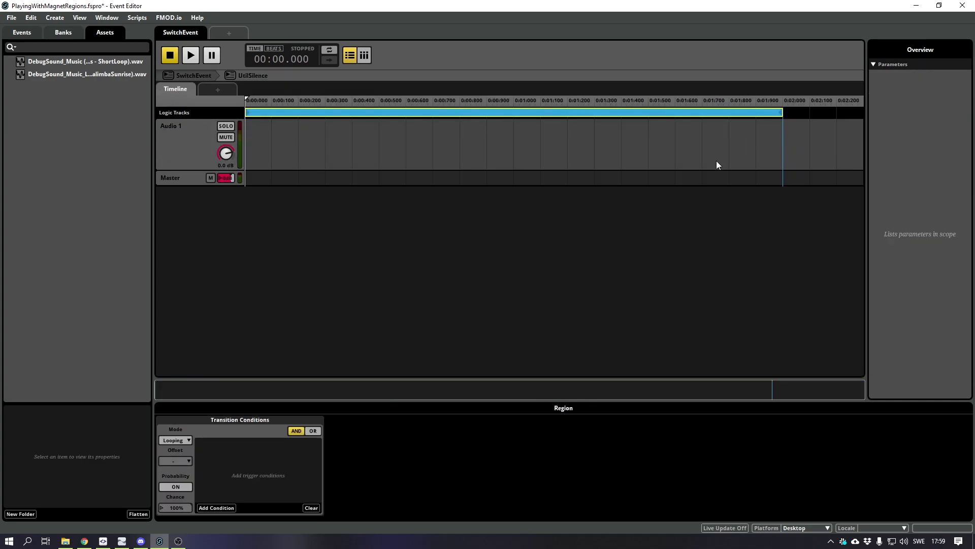
pyautogui.click(193, 76)
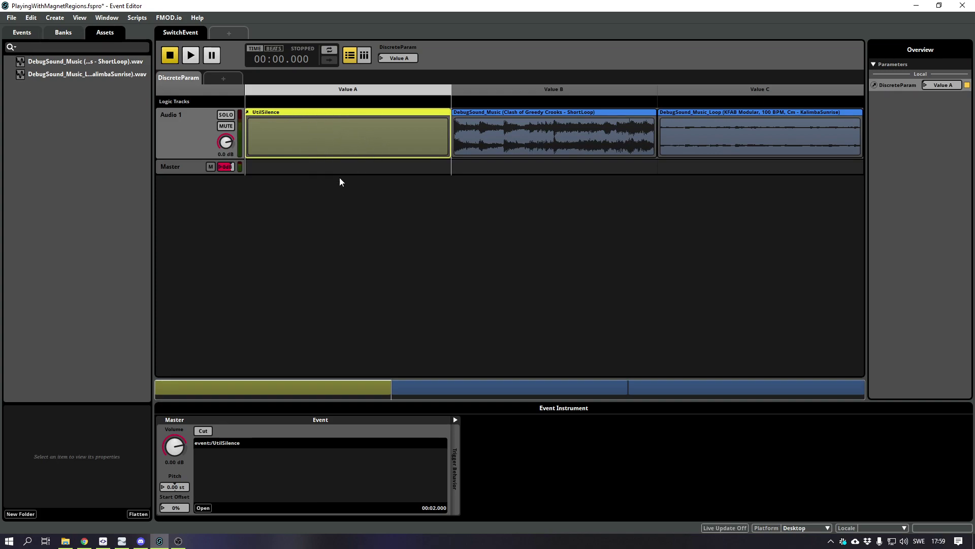
# Play SwitchEvent, select the Clash of Greedy Crooks loop, and audition Value B then Value A.
pyautogui.press('space')
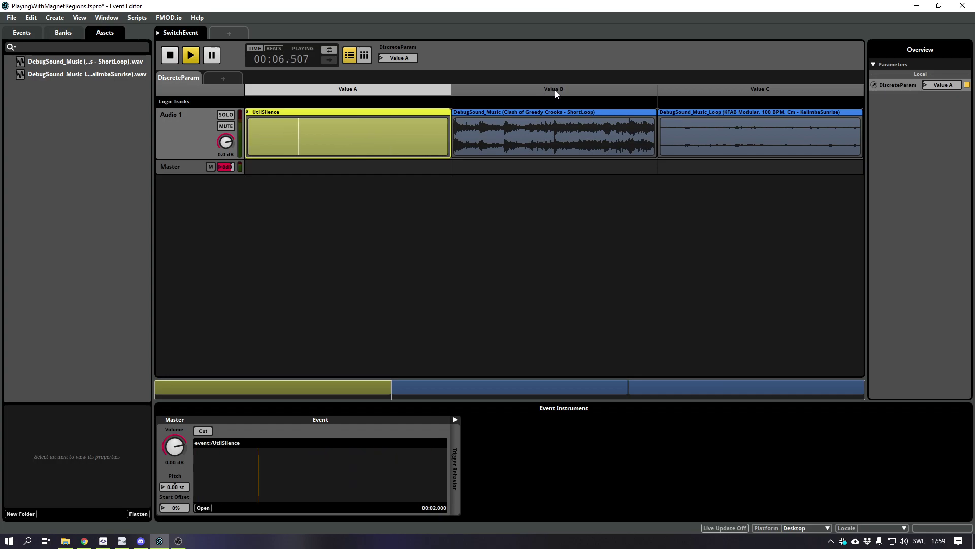
pyautogui.click(537, 128)
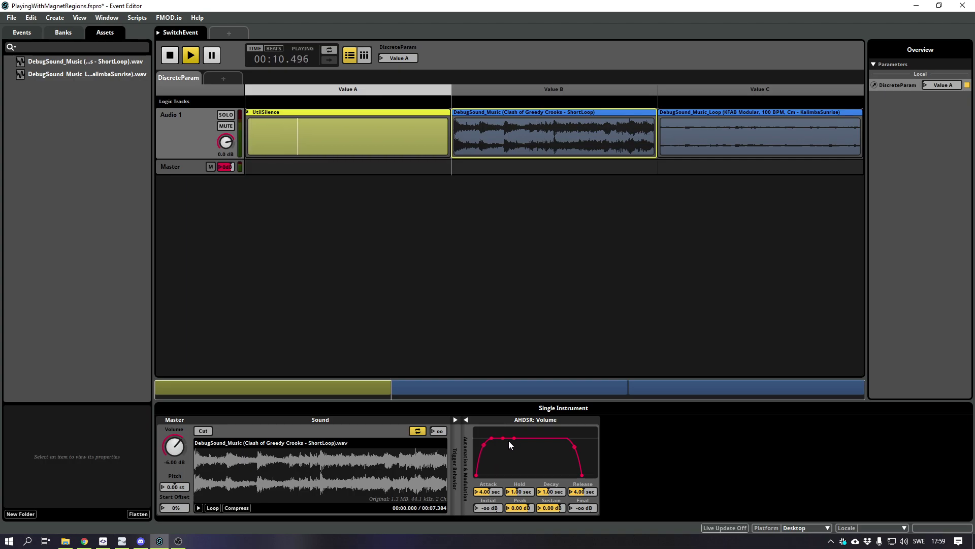
pyautogui.click(532, 86)
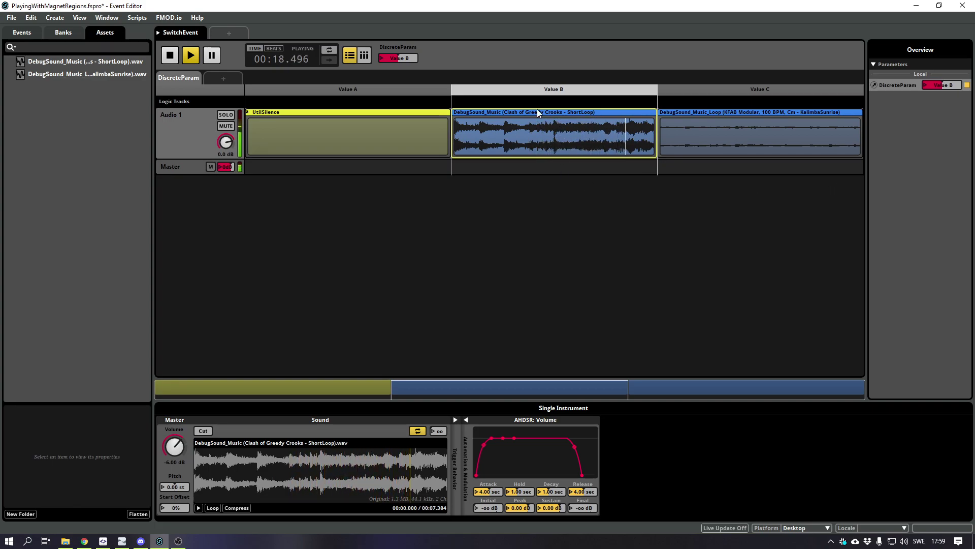
pyautogui.click(342, 90)
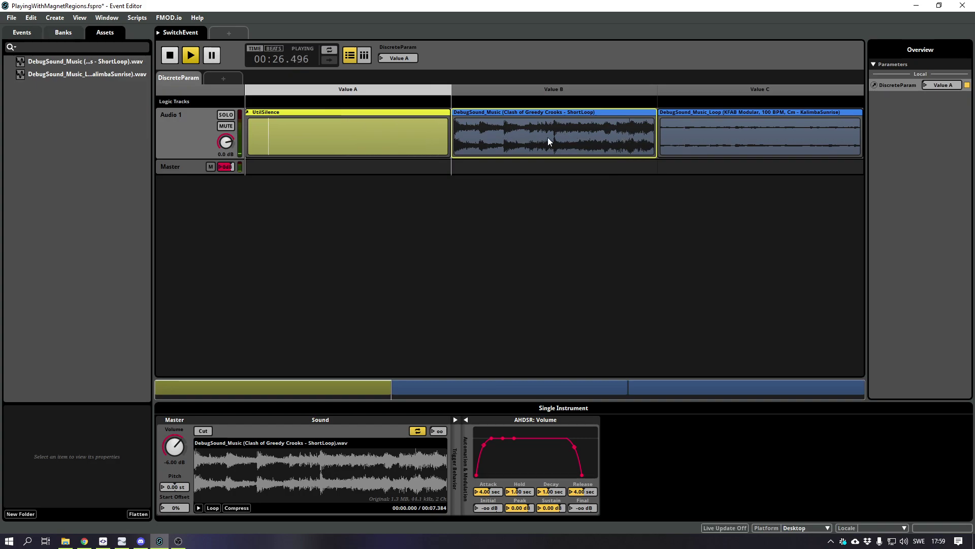
# Set the Clash of Greedy Crooks loop's release to 2 seconds and audition Value B then Value A.
pyautogui.click(571, 491)
pyautogui.write('2')
pyautogui.press('Return')
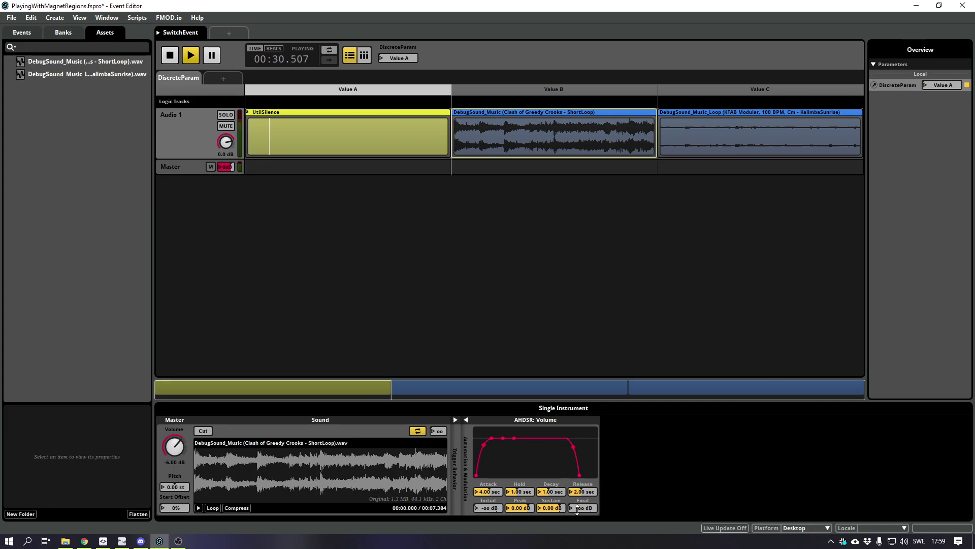
pyautogui.click(503, 94)
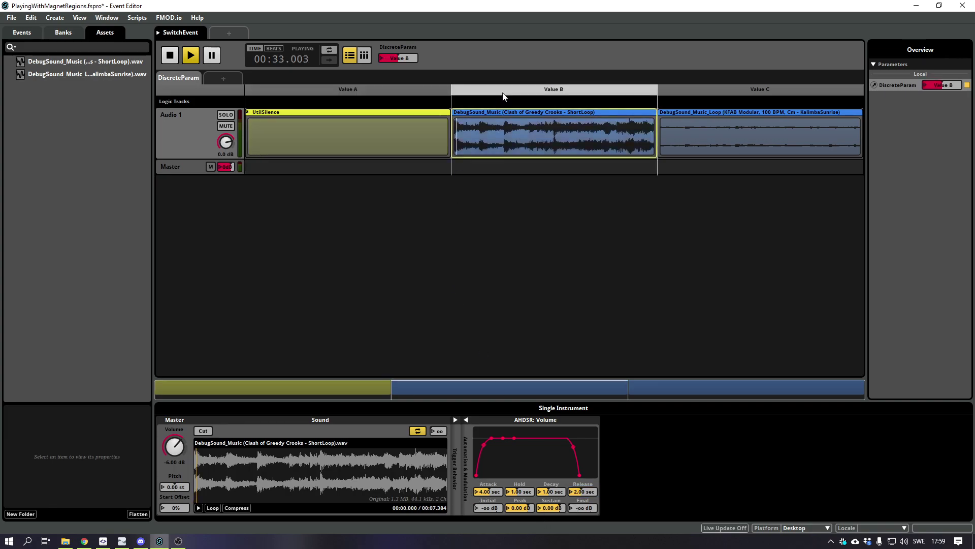
pyautogui.click(353, 89)
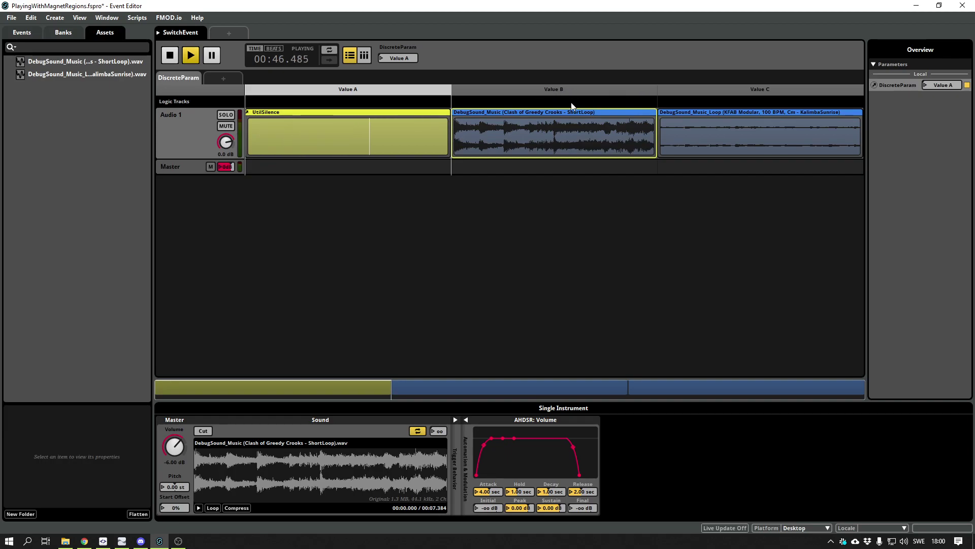
# Set the loop's release back to 4 seconds and switch DiscreteParam to Value B.
pyautogui.click(663, 151)
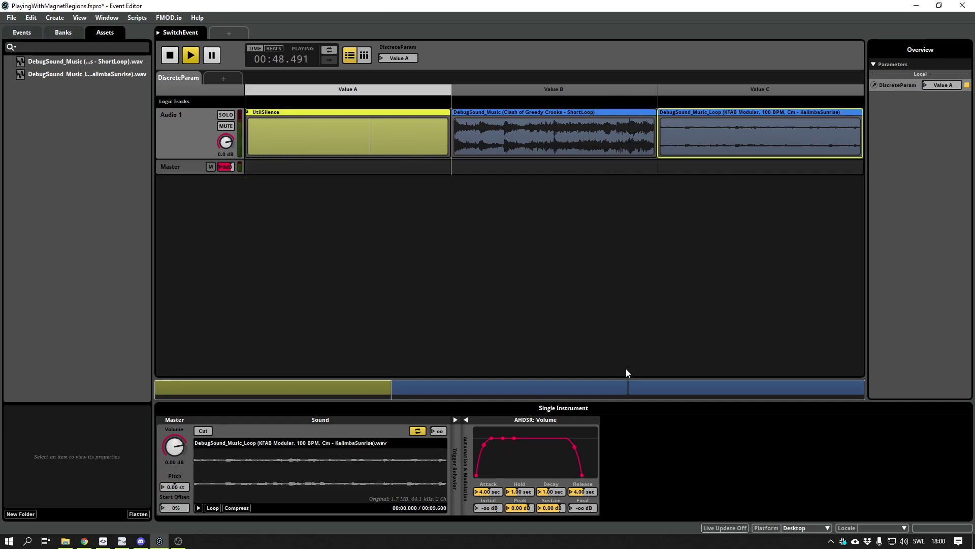
pyautogui.click(566, 150)
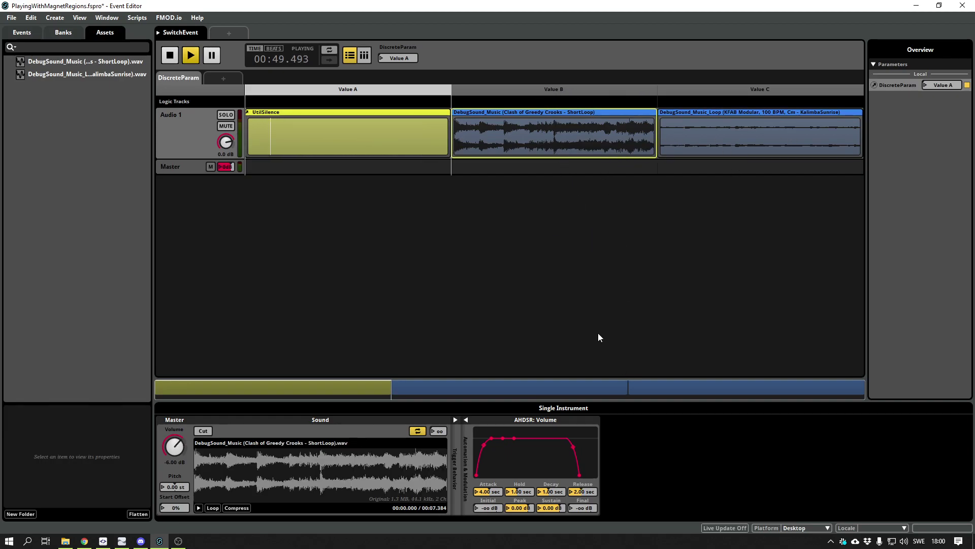
pyautogui.click(572, 491)
pyautogui.press('Return')
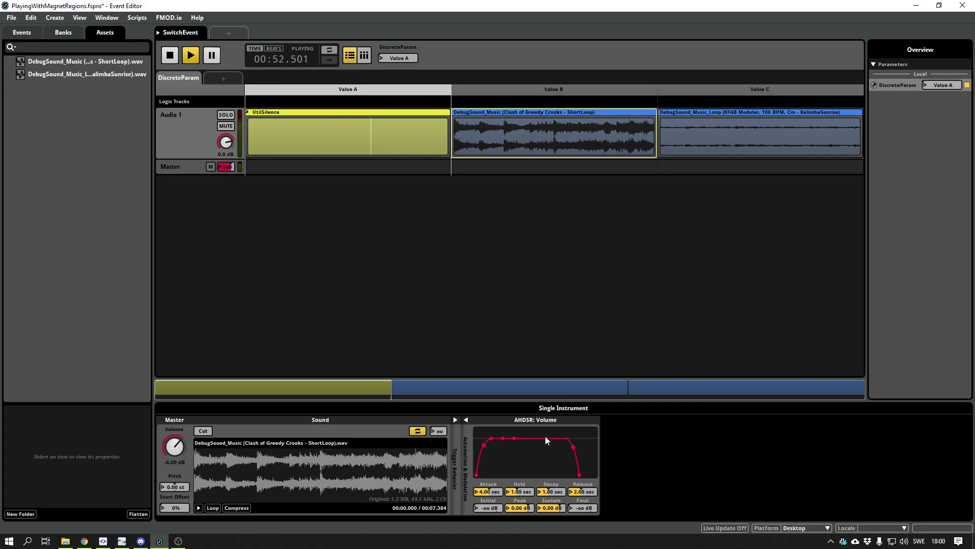
pyautogui.click(574, 491)
pyautogui.write('4')
pyautogui.press('Return')
pyautogui.click(612, 86)
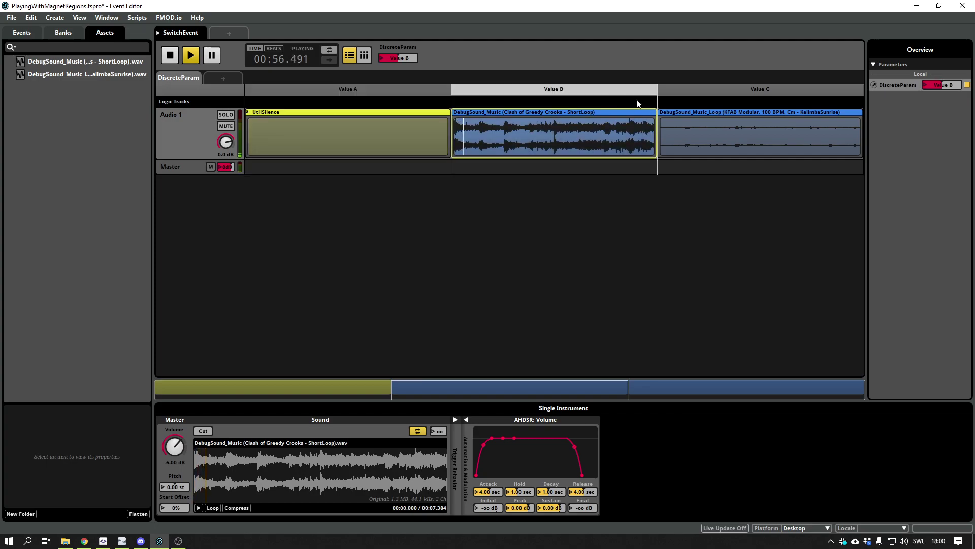
# Switch to Value C, turn on Cut for the KalimbaSunrise loop, then switch to Value B to hear it.
pyautogui.click(736, 90)
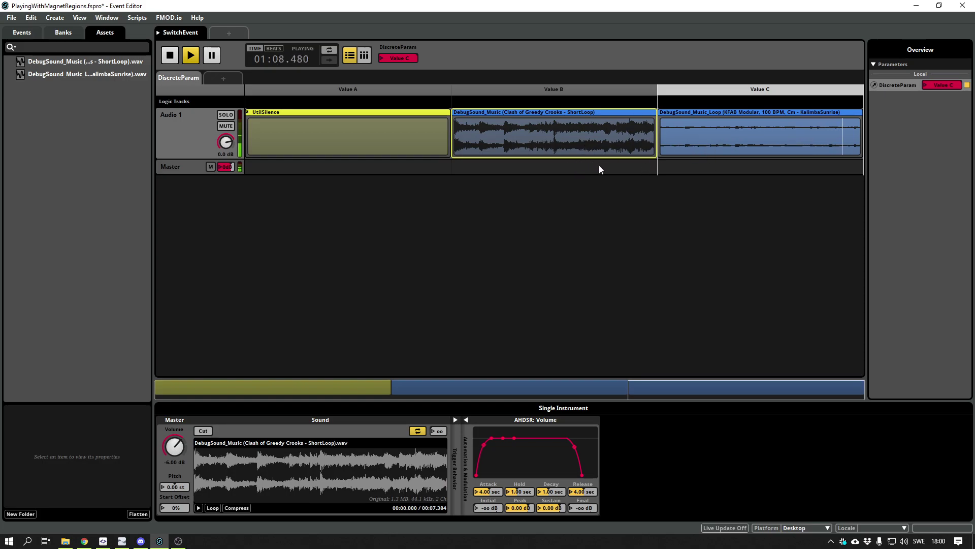
pyautogui.click(725, 135)
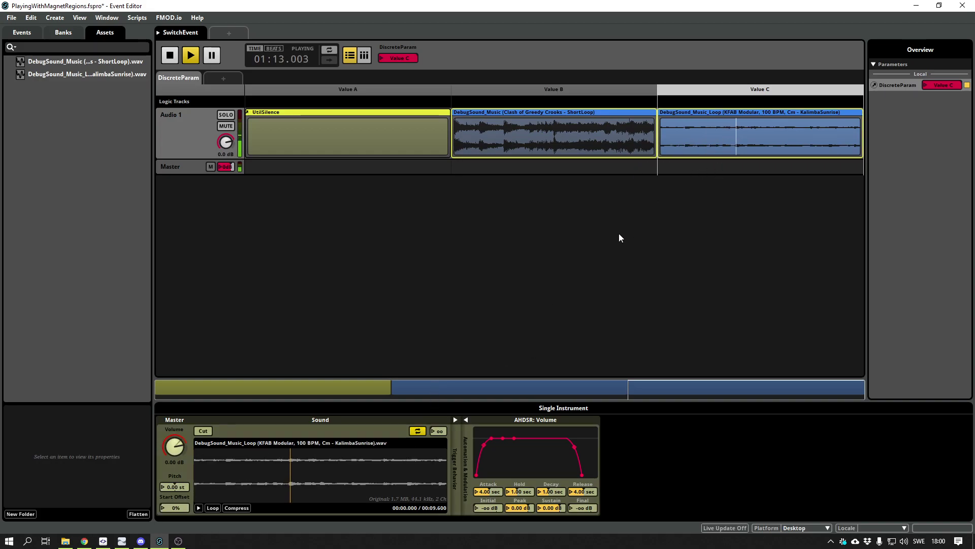
pyautogui.click(203, 430)
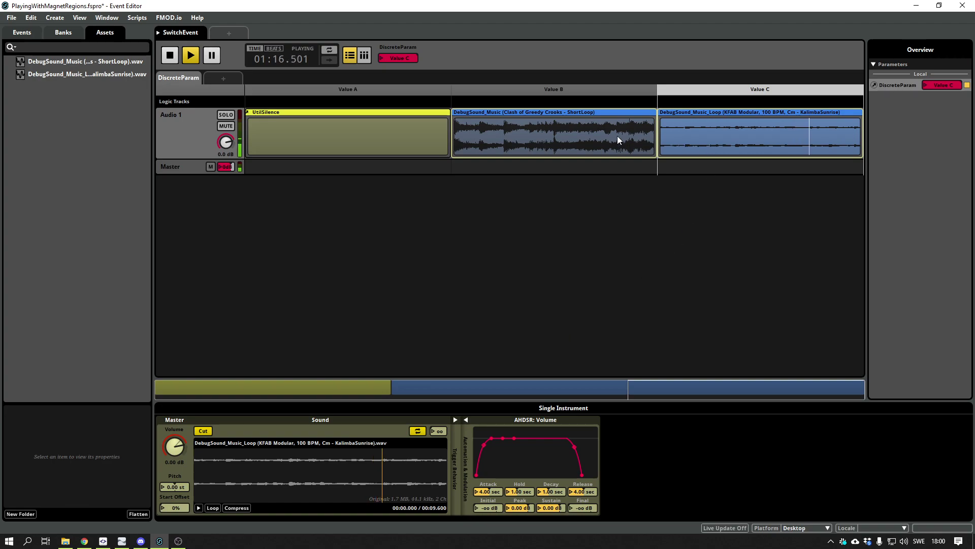
pyautogui.click(532, 89)
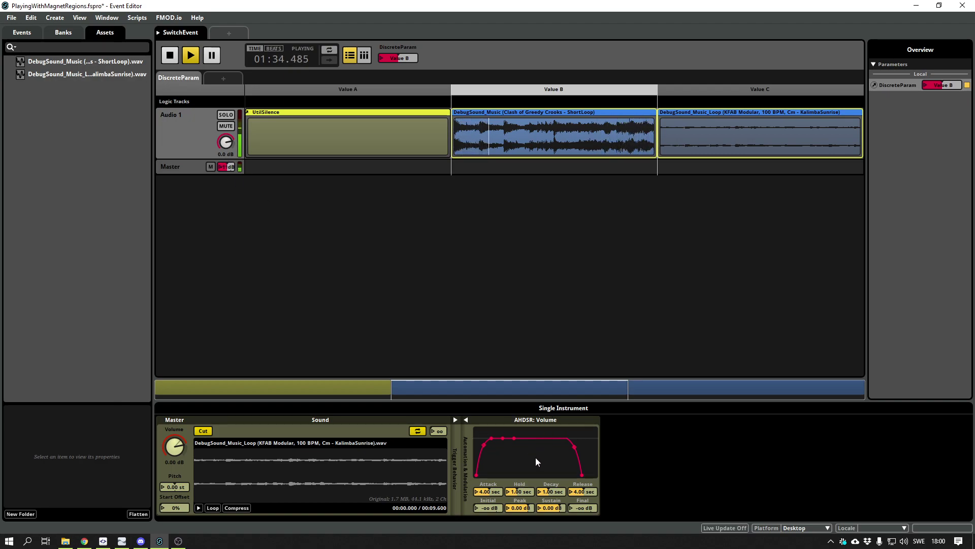
# Stop playback and remove the AHDSR volume modulator from the instrument.
pyautogui.press('space')
pyautogui.rightClick(518, 455)
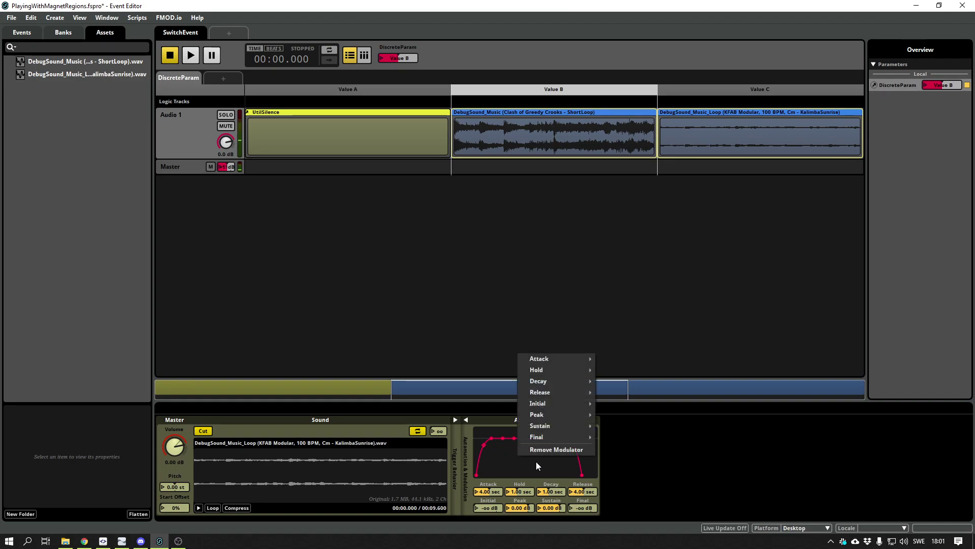
pyautogui.click(542, 452)
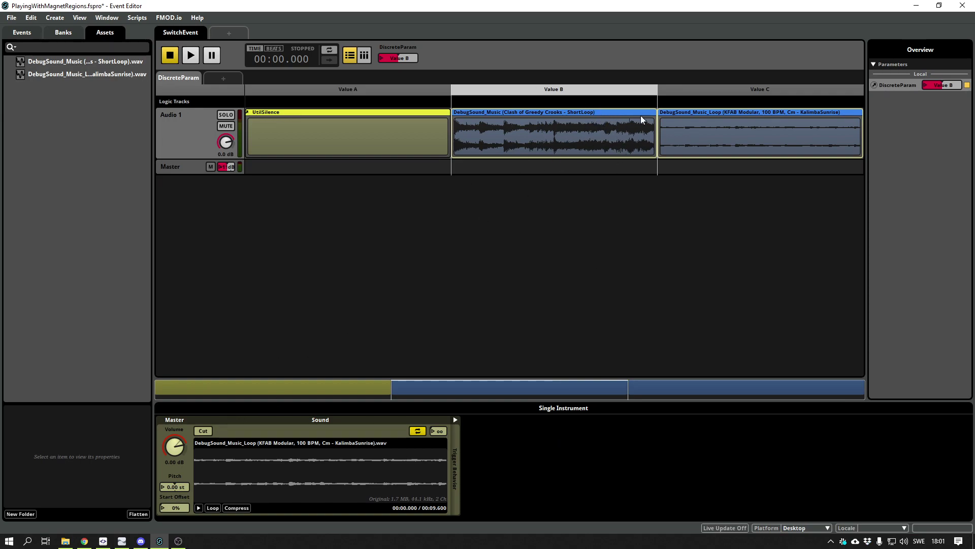
# Play the event, switch DiscreteParam to Value A, Value B, back to Value A, then stop.
pyautogui.press('space')
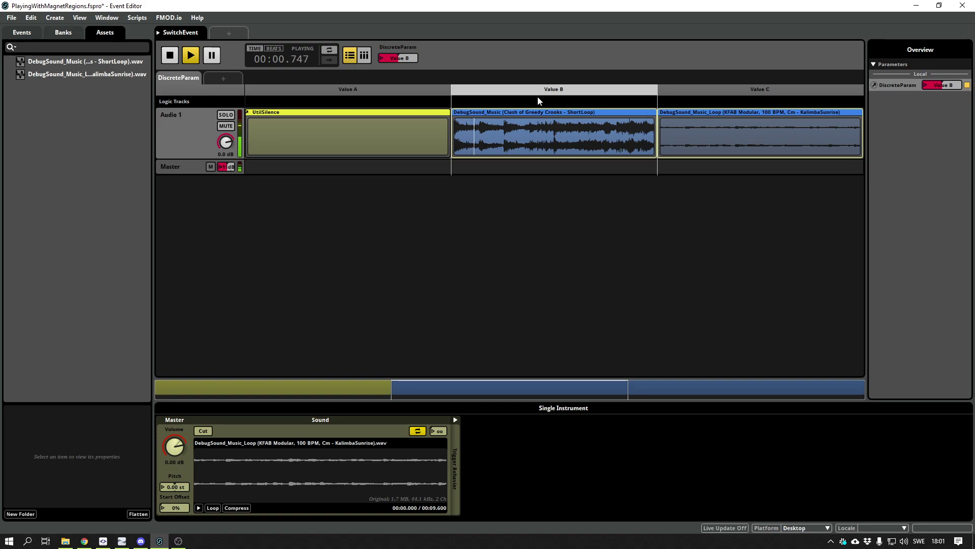
pyautogui.click(394, 94)
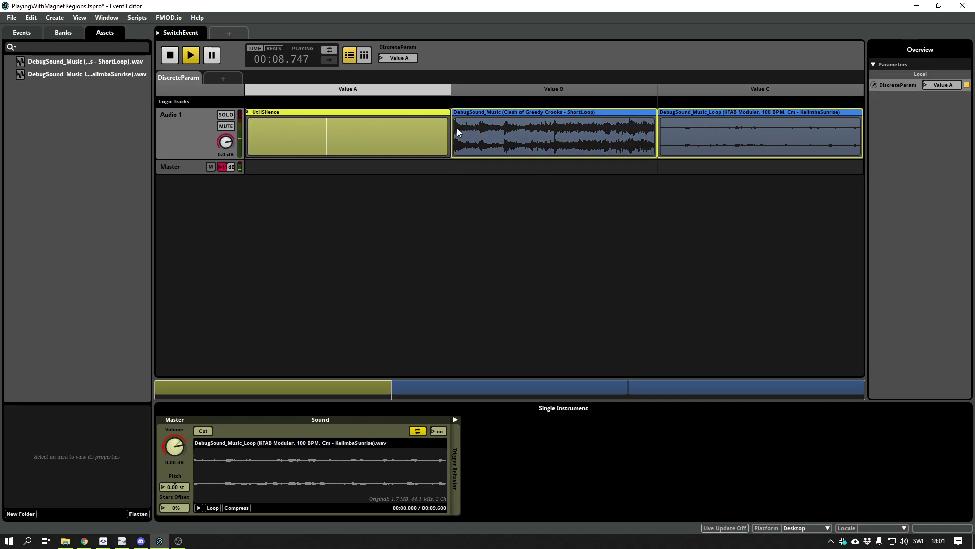
pyautogui.click(532, 93)
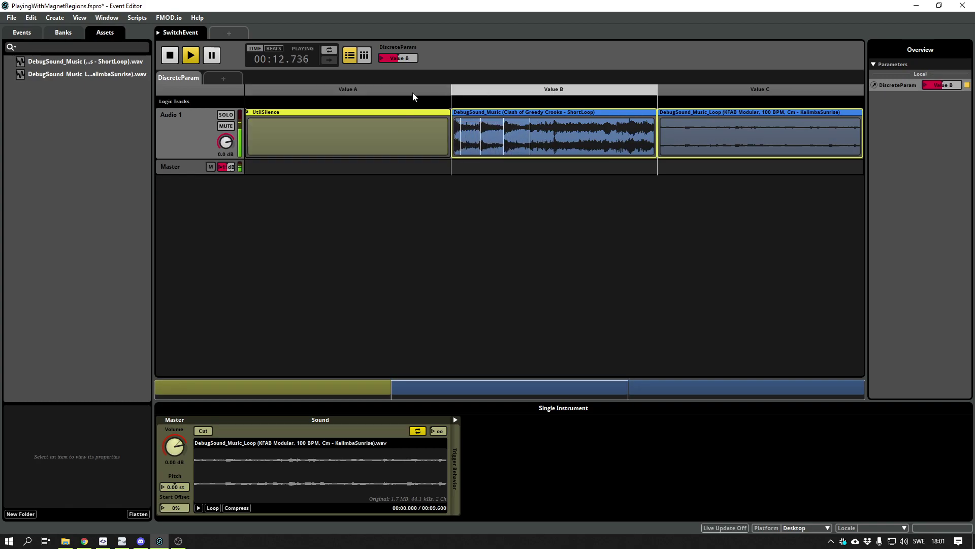
pyautogui.click(449, 95)
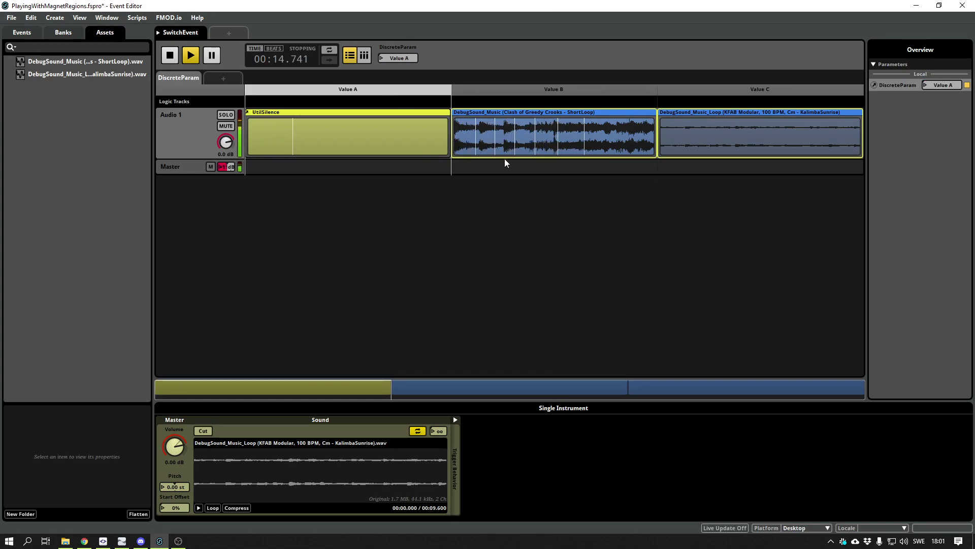
pyautogui.press('space')
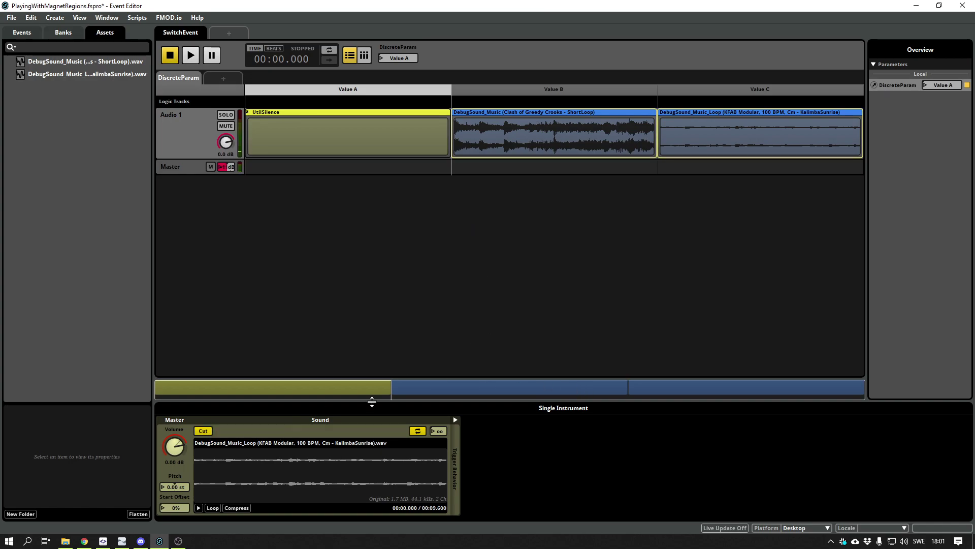
pyautogui.press('space')
pyautogui.click(518, 92)
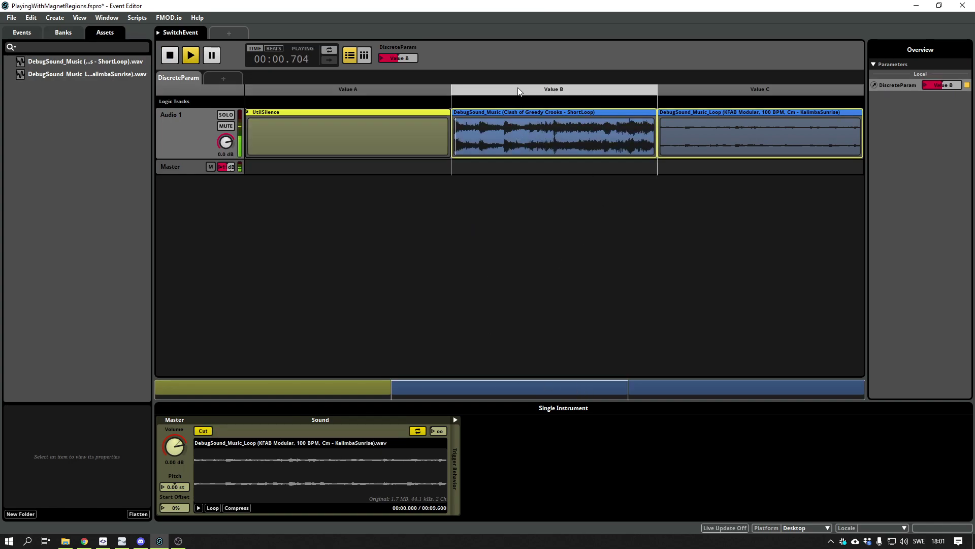
pyautogui.click(413, 93)
pyautogui.click(507, 96)
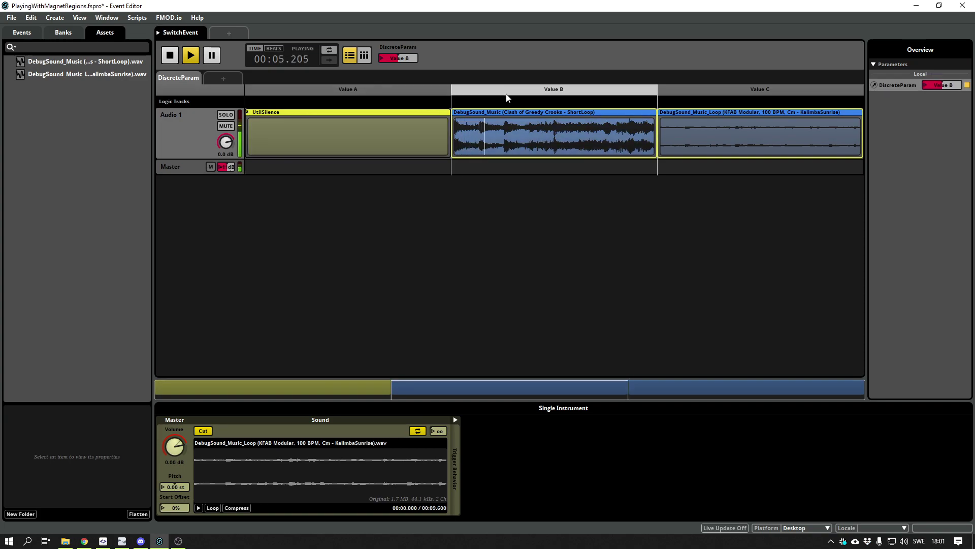
pyautogui.click(400, 96)
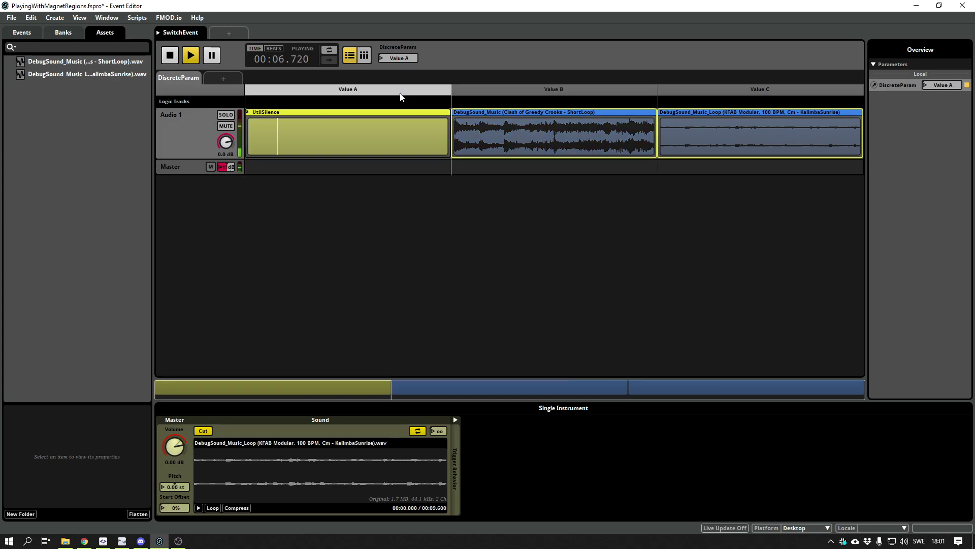
pyautogui.click(491, 94)
pyautogui.click(409, 92)
pyautogui.press('space')
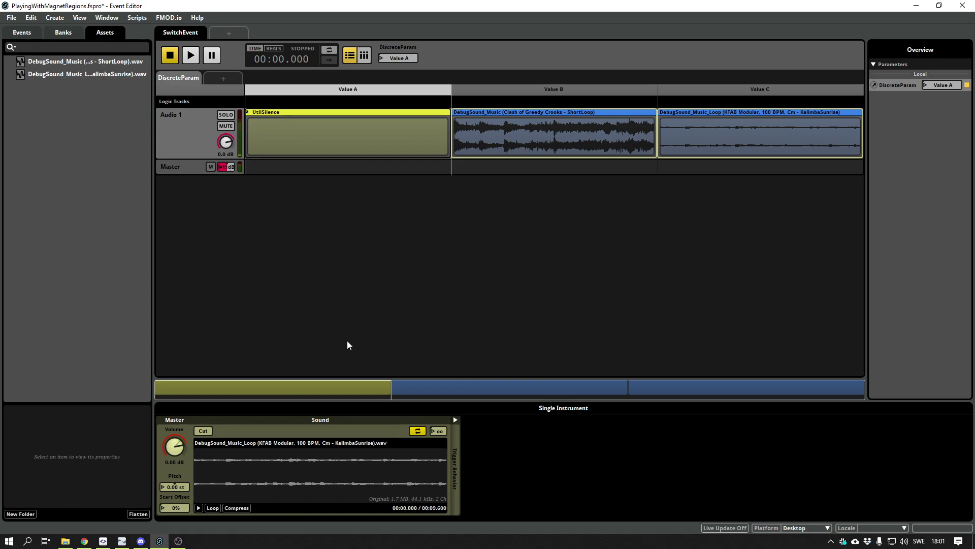
# Add an AHDSR modulator to the KalimbaSunrise loop's volume and start playback on Value B.
pyautogui.rightClick(179, 452)
pyautogui.moveTo(213, 465)
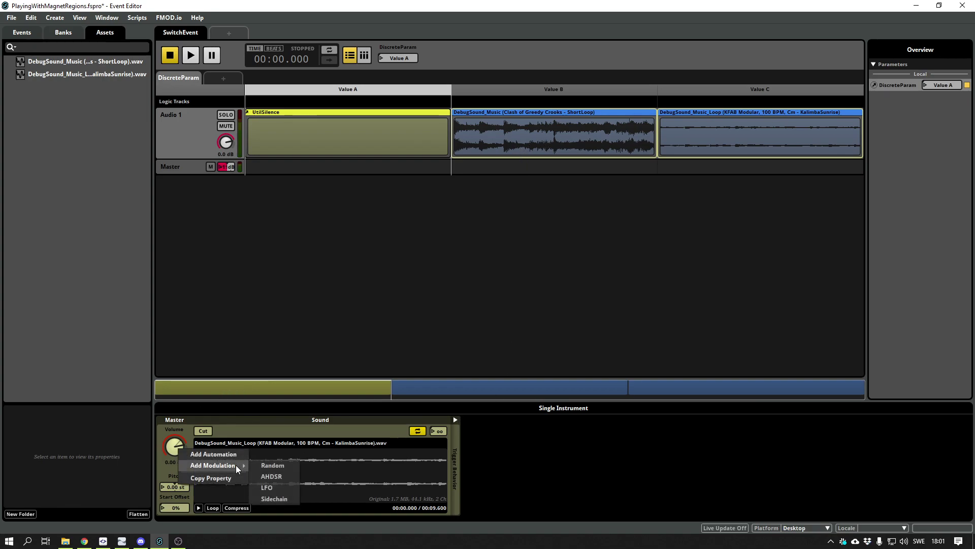
pyautogui.click(278, 477)
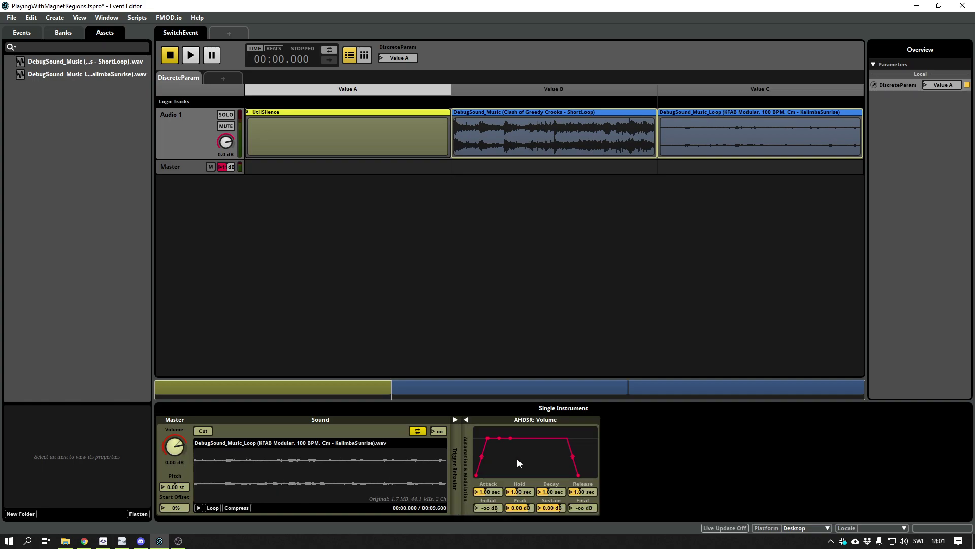
pyautogui.press('space')
pyautogui.click(528, 90)
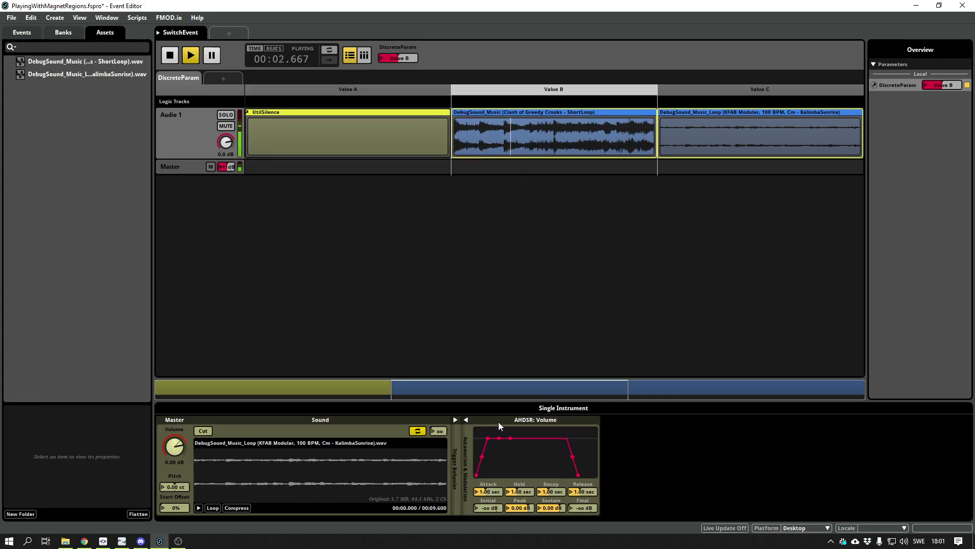
# Bend the attack curve into a convex fade-in and test it by flipping between Value A and B.
pyautogui.moveTo(481, 460); pyautogui.dragTo(476, 445)
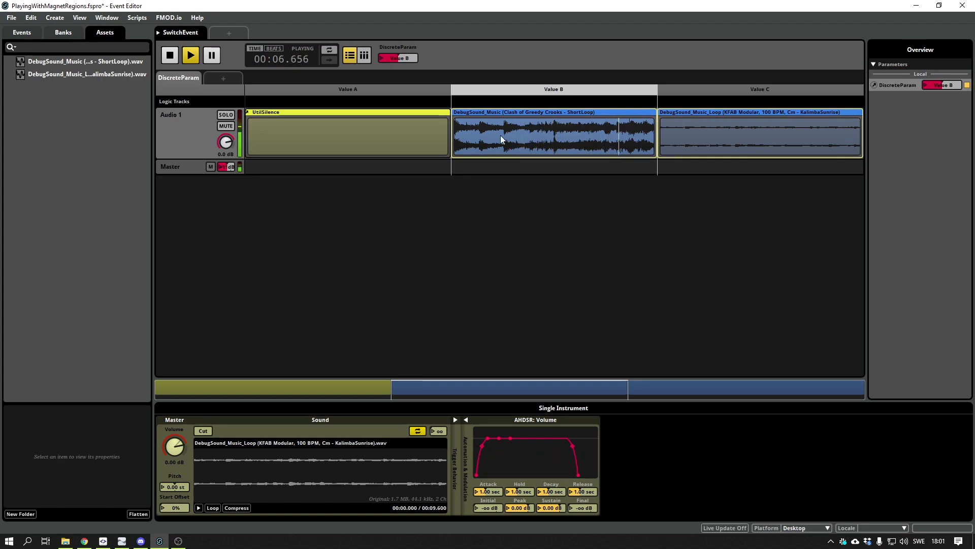
pyautogui.click(434, 90)
pyautogui.click(487, 90)
pyautogui.click(425, 89)
pyautogui.click(467, 89)
pyautogui.click(430, 90)
pyautogui.click(503, 92)
pyautogui.click(424, 89)
pyautogui.click(492, 89)
pyautogui.click(407, 92)
pyautogui.click(490, 93)
pyautogui.click(405, 93)
pyautogui.click(477, 90)
pyautogui.click(440, 90)
pyautogui.click(491, 89)
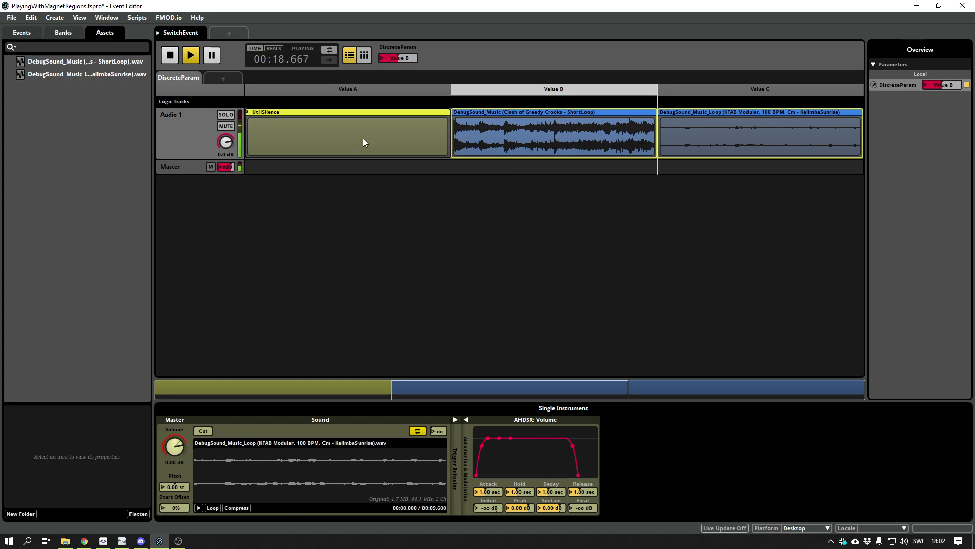
# Keep toggling between Value A and B to hear the fade, then turn on Cut for the loop.
pyautogui.click(415, 89)
pyautogui.click(489, 88)
pyautogui.click(431, 90)
pyautogui.click(476, 89)
pyautogui.click(434, 90)
pyautogui.click(487, 89)
pyautogui.click(438, 89)
pyautogui.click(493, 90)
pyautogui.click(422, 90)
pyautogui.click(480, 86)
pyautogui.click(442, 90)
pyautogui.click(461, 89)
pyautogui.click(203, 430)
# Toggle DiscreteParam between Value A and B, try Value C, return to Value A and stop playback.
pyautogui.click(397, 90)
pyautogui.click(462, 90)
pyautogui.click(442, 89)
pyautogui.click(473, 89)
pyautogui.click(414, 92)
pyautogui.click(455, 87)
pyautogui.click(441, 89)
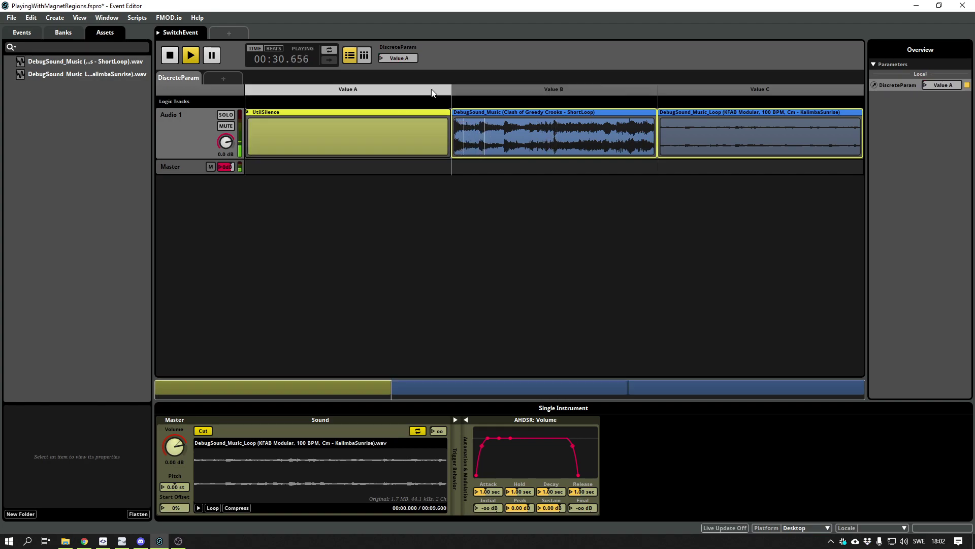
pyautogui.click(477, 89)
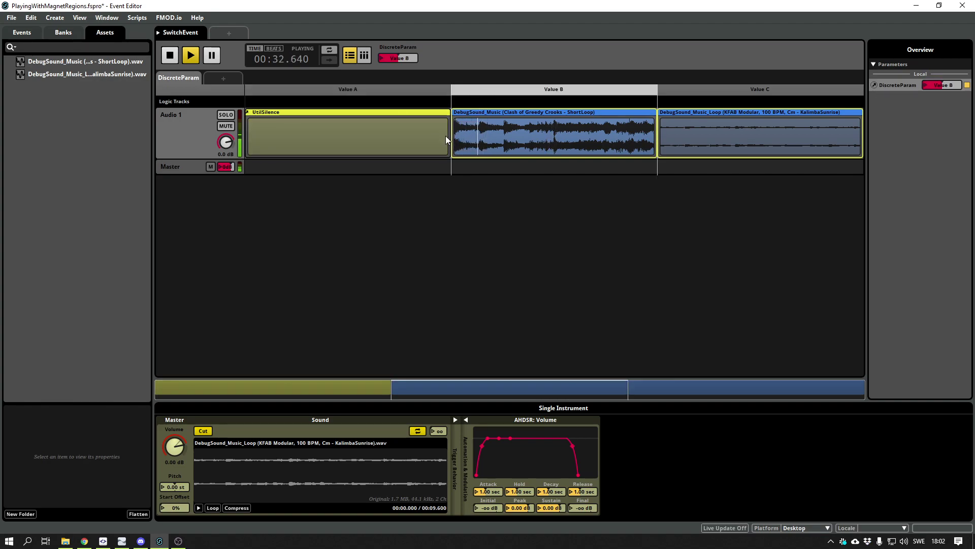
pyautogui.click(719, 93)
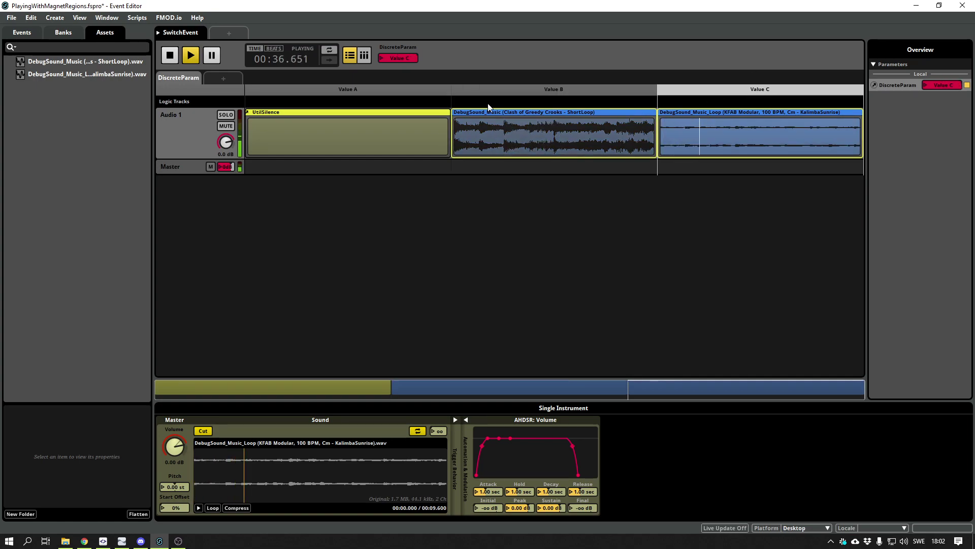
pyautogui.click(403, 91)
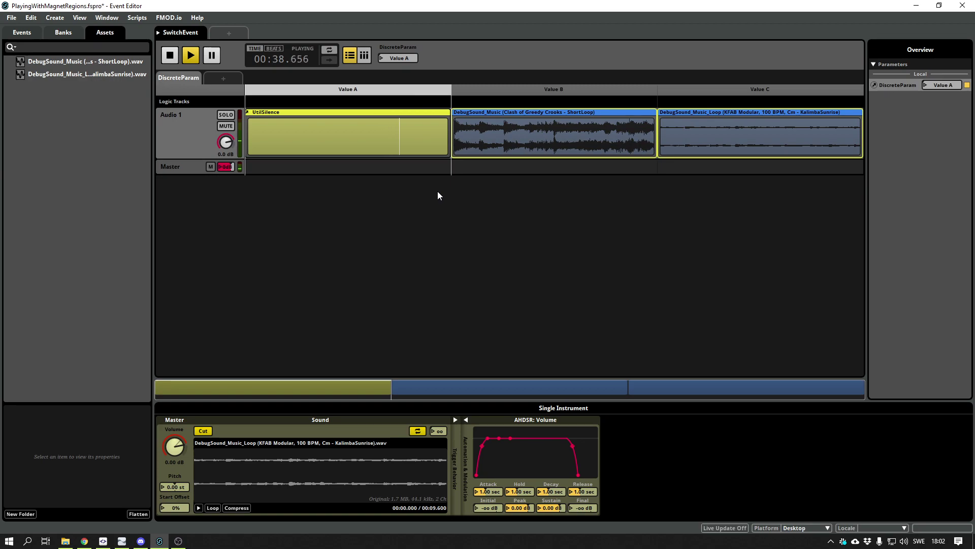
pyautogui.press('space')
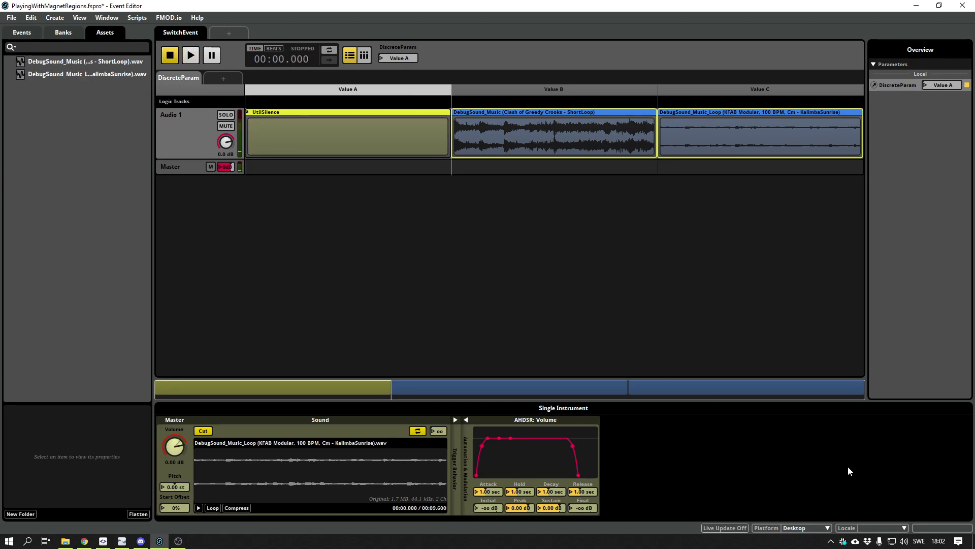